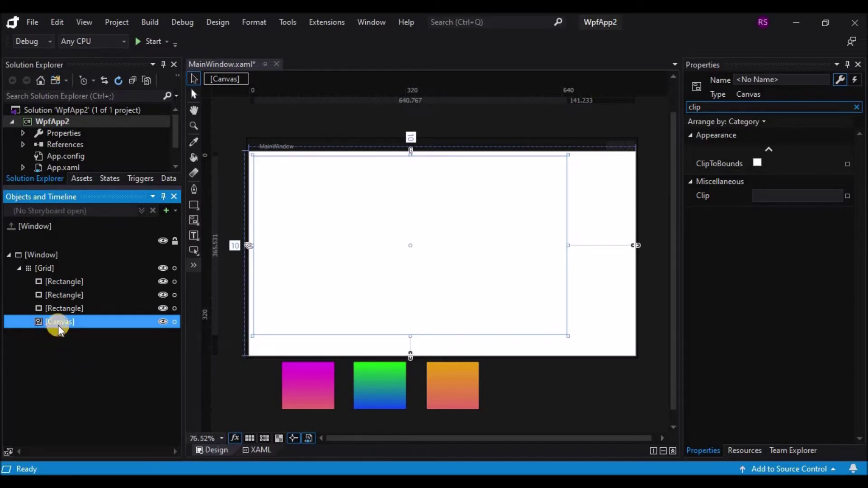
Keep the Canvas name unchanged, then select all three gradient rectangles in Objects and Timeline.
click(85, 323)
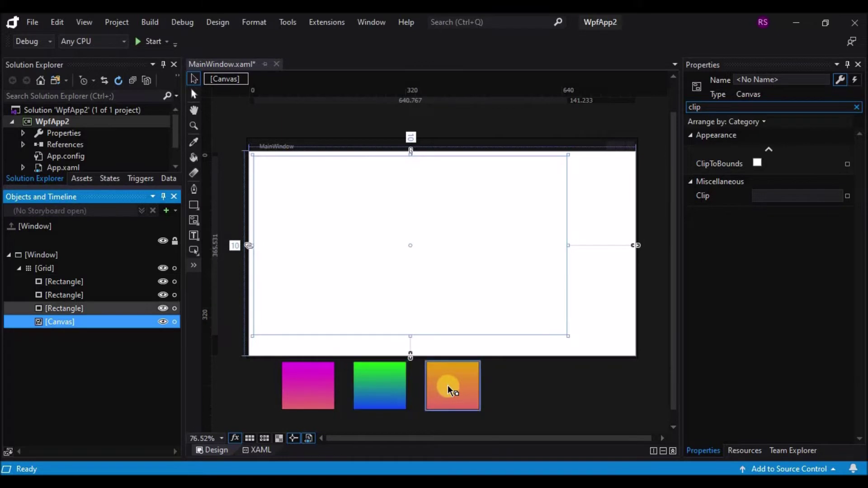
click(344, 336)
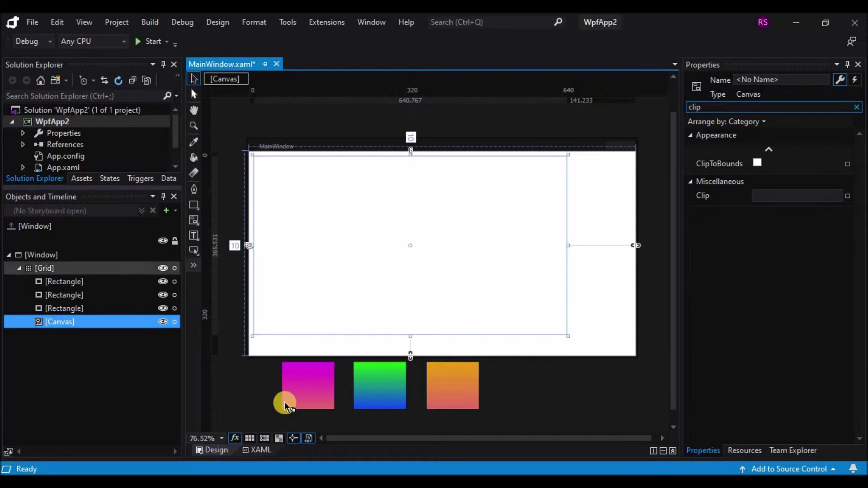
click(79, 308)
ctrl+click(77, 293)
ctrl+click(67, 282)
Move the three rectangles into the Canvas, shrink the Canvas to a small top-left box, and run the app.
drag(67, 284, 60, 322)
drag(450, 384, 465, 242)
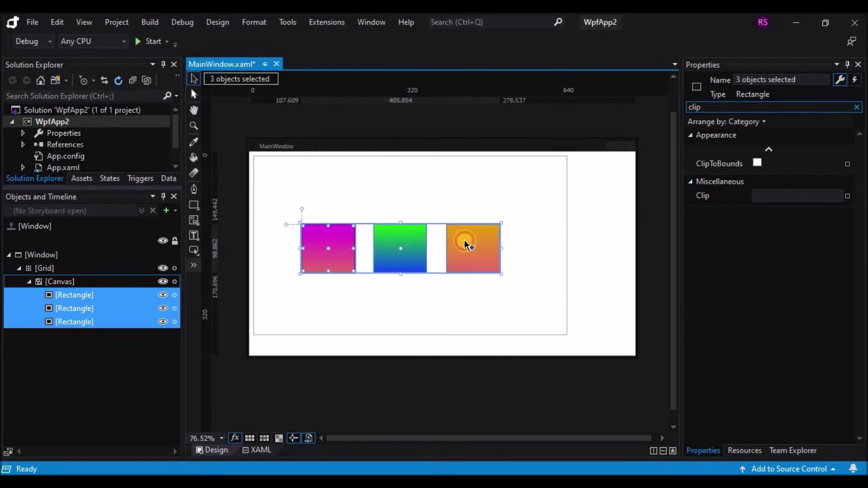
click(513, 309)
drag(566, 336, 406, 212)
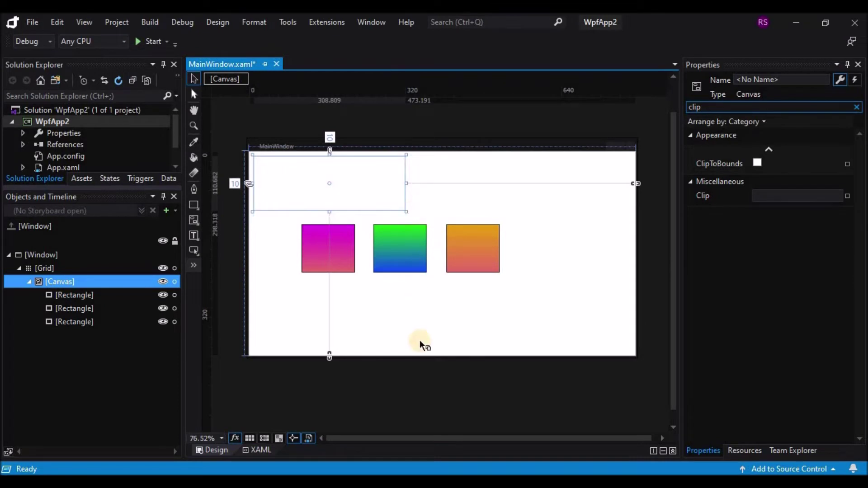
click(409, 387)
click(350, 206)
click(158, 45)
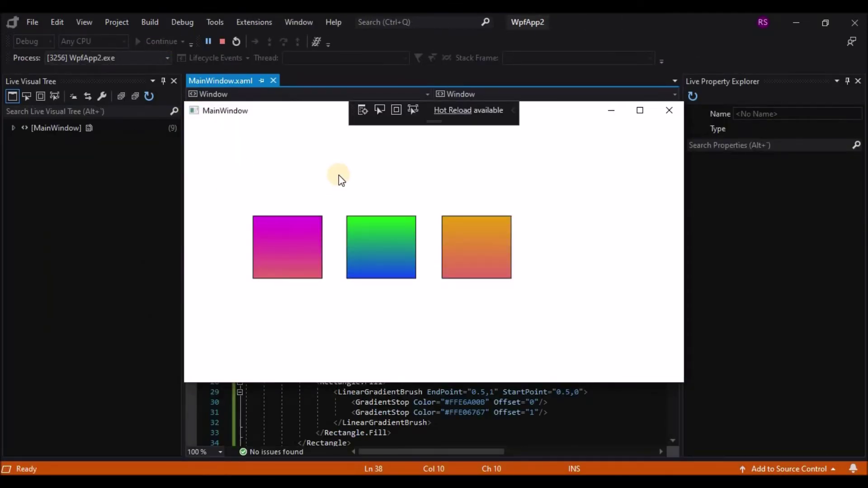
click(671, 111)
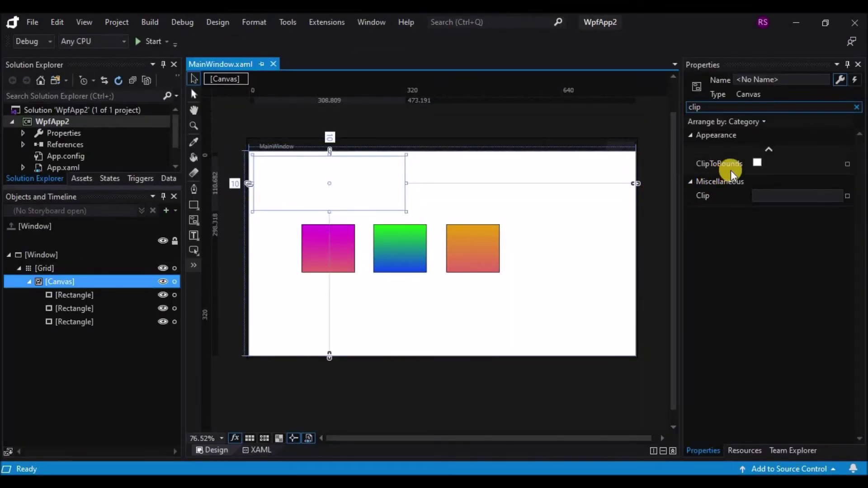
Search Properties for 'clip' and turn on ClipToBounds for the Canvas.
click(856, 108)
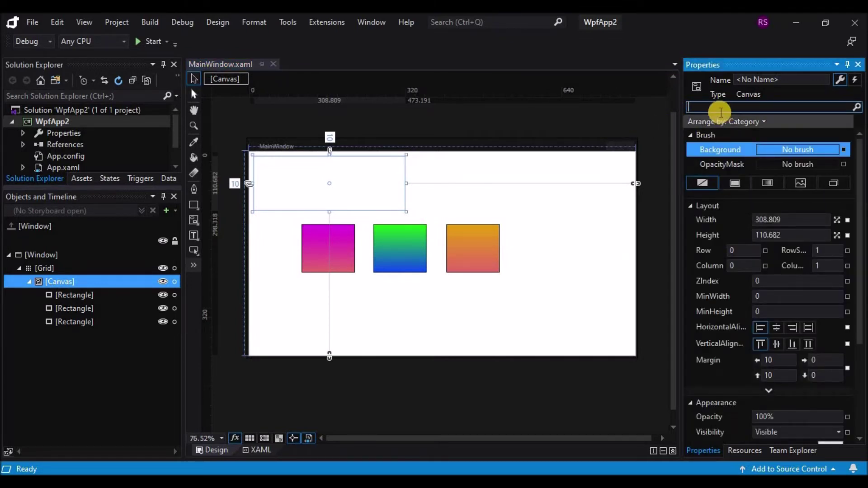
text(clip)
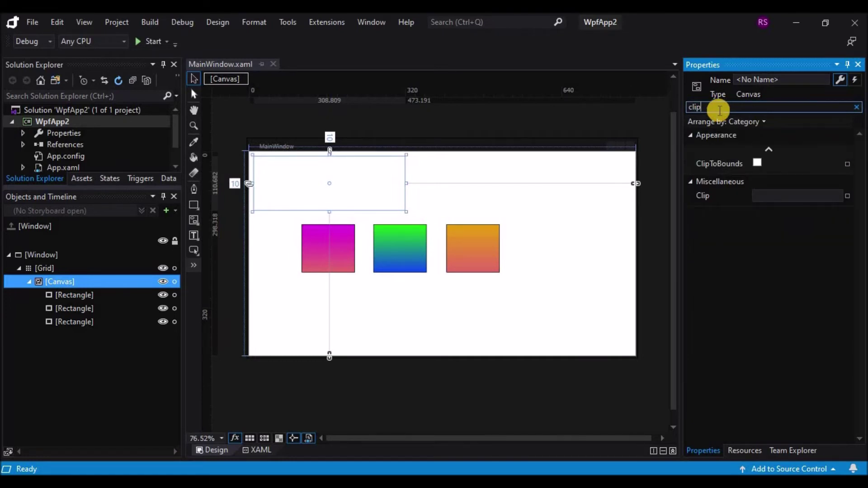
click(758, 162)
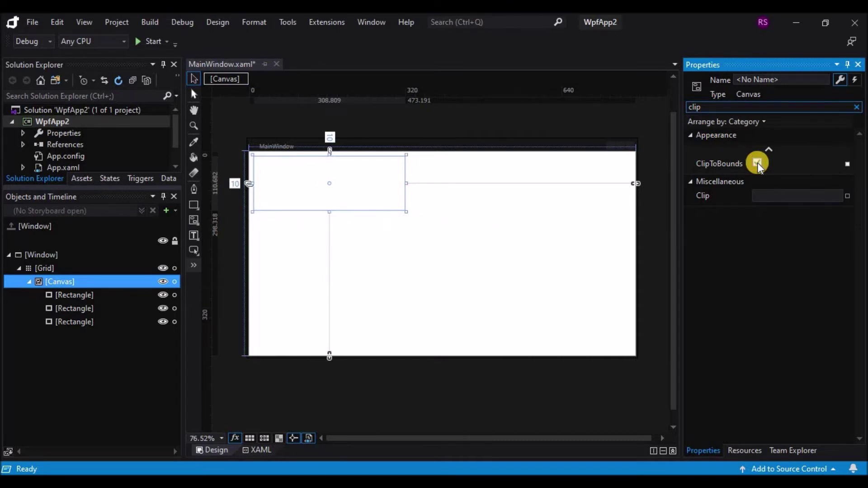
Test the clipping by resizing the Canvas and running the app, then enlarge it to show all three squares.
drag(407, 210, 576, 328)
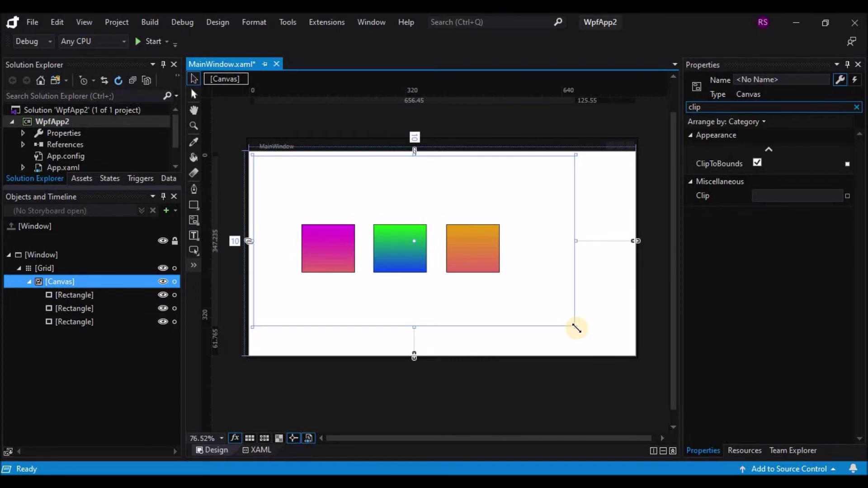
drag(576, 328, 451, 231)
click(147, 41)
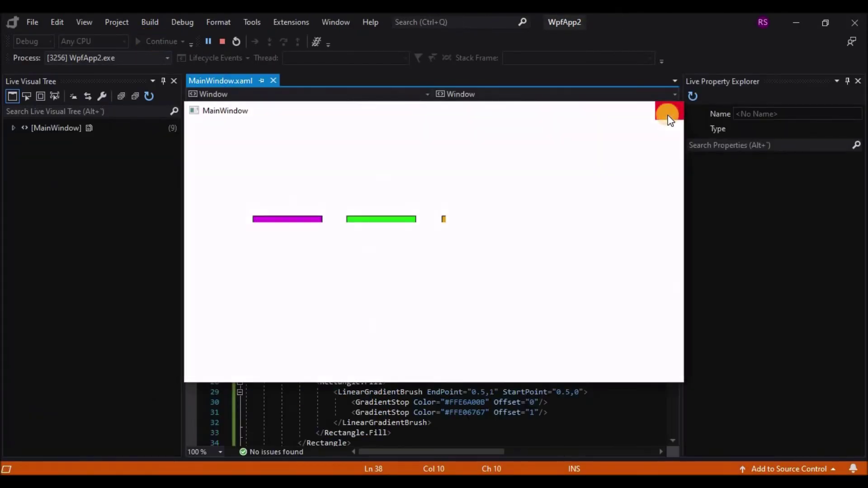
click(670, 120)
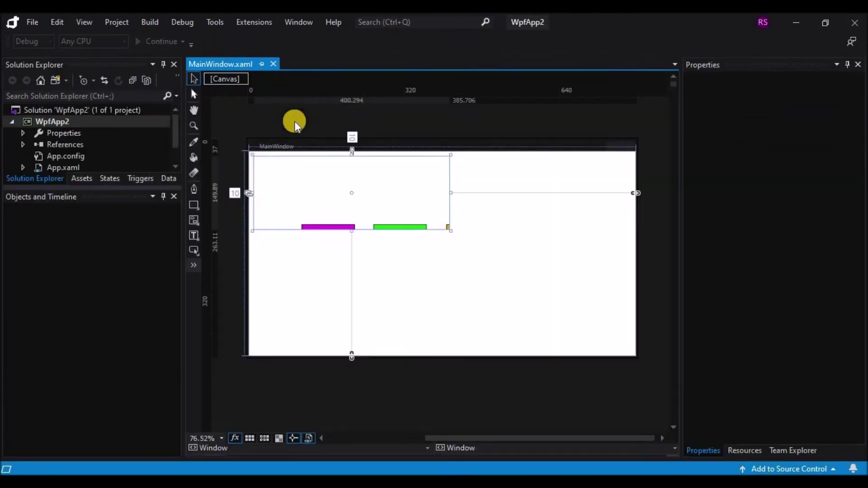
drag(463, 247, 544, 303)
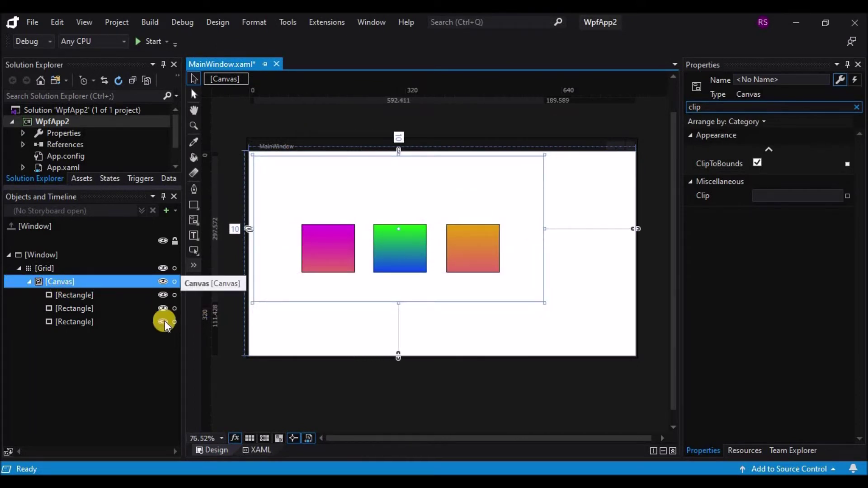
right_click(72, 282)
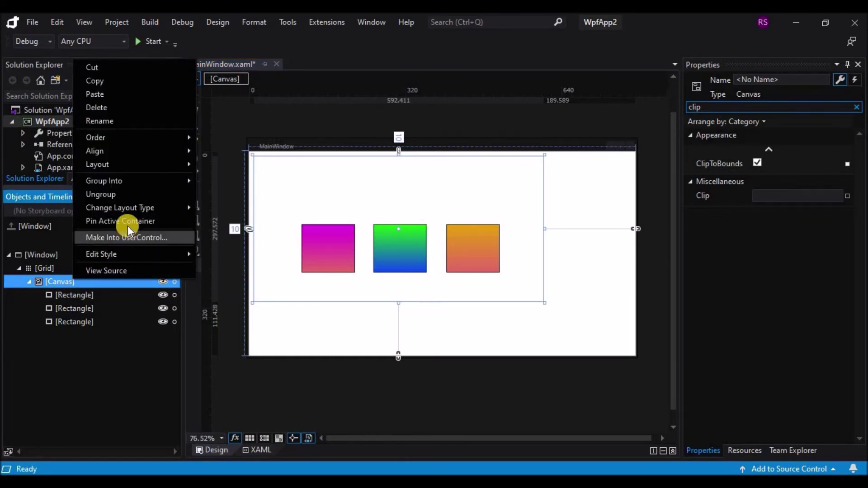
Change the Canvas layout type to ScrollViewer from its context menu.
mouse_move(135, 209)
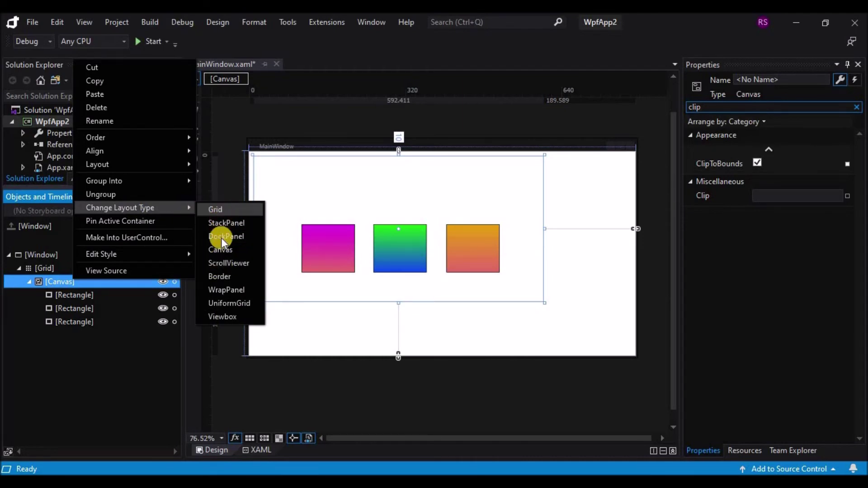
click(227, 264)
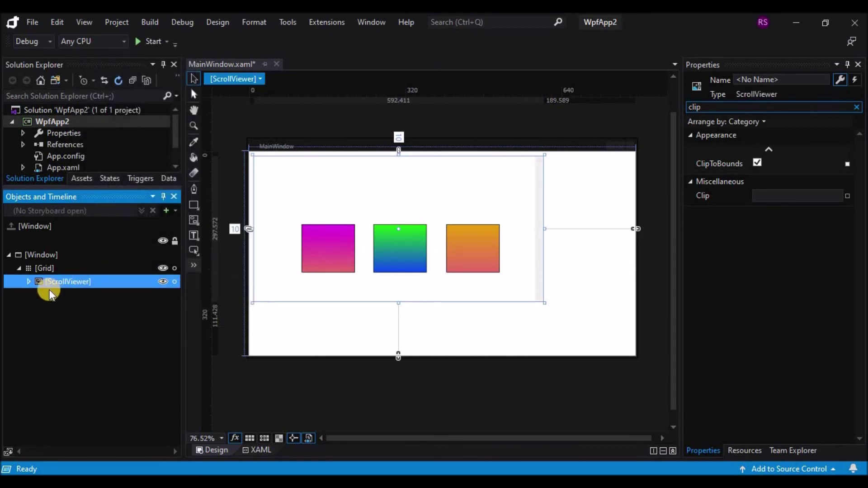
Expand the ScrollViewer and its Grid, shrink the ScrollViewer to about 306 px wide, and run the app.
click(29, 282)
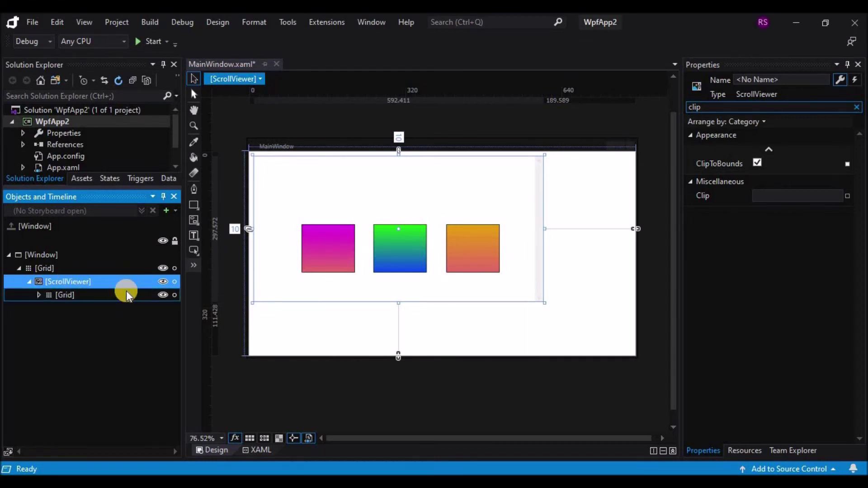
click(38, 295)
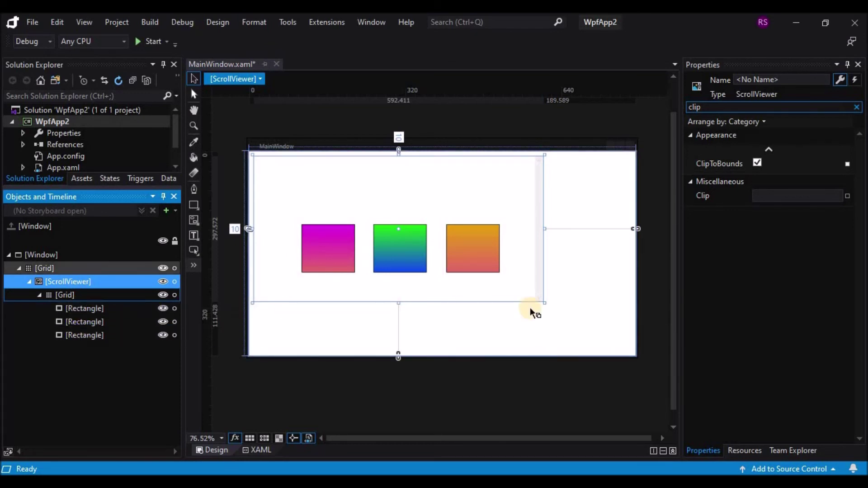
drag(544, 304, 428, 265)
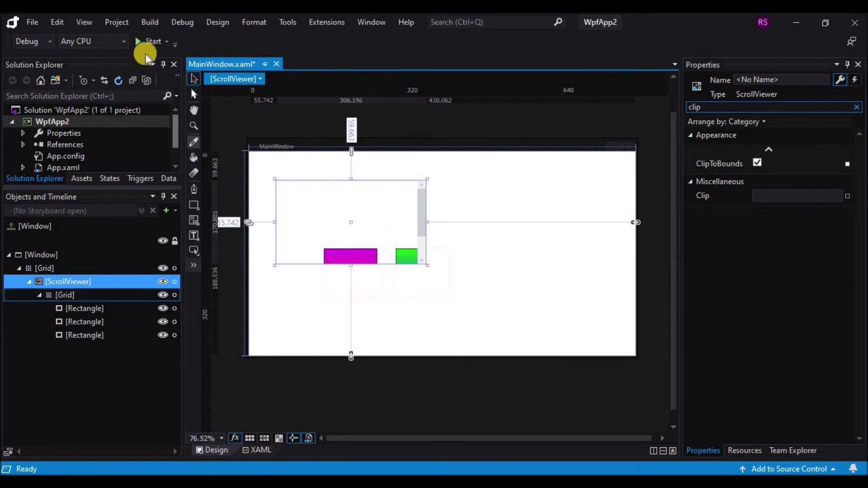
click(145, 41)
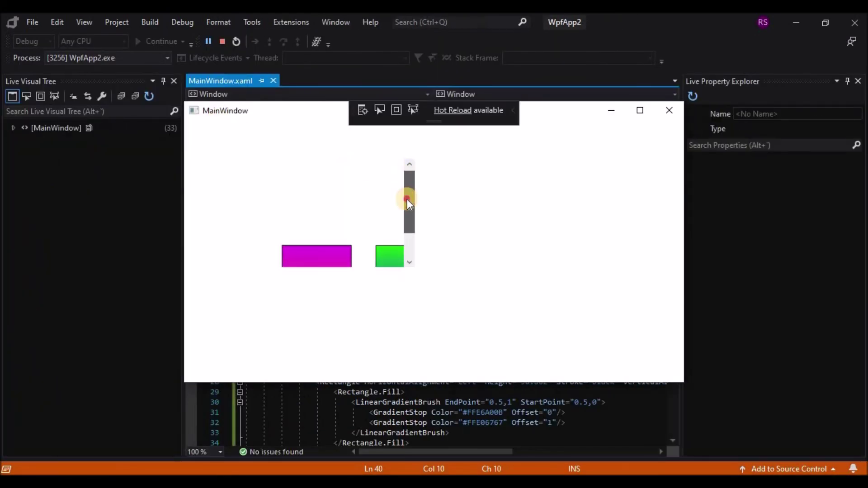
drag(406, 199, 408, 230)
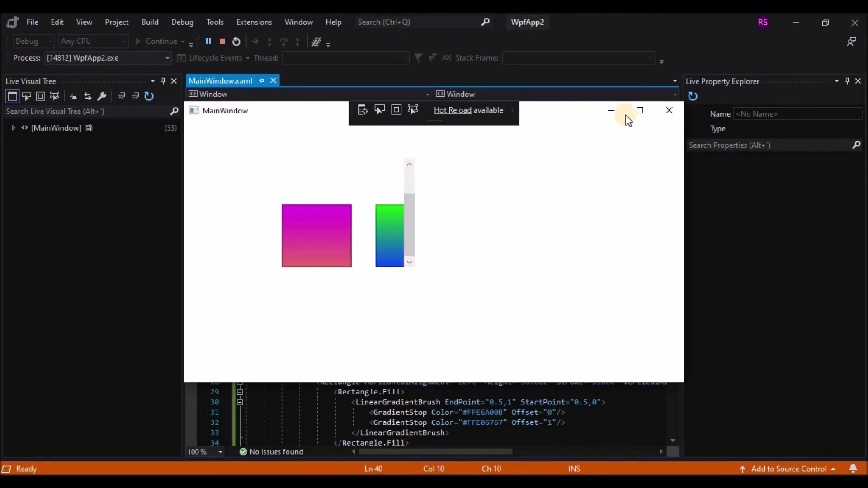
click(668, 111)
click(223, 41)
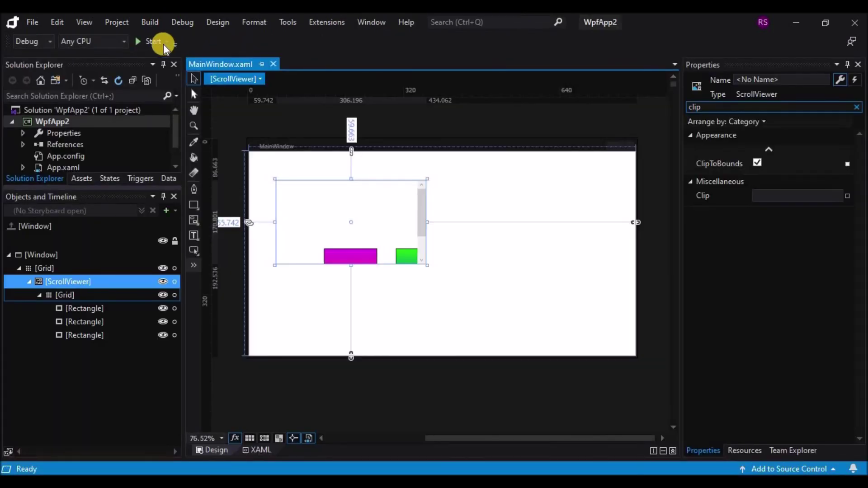